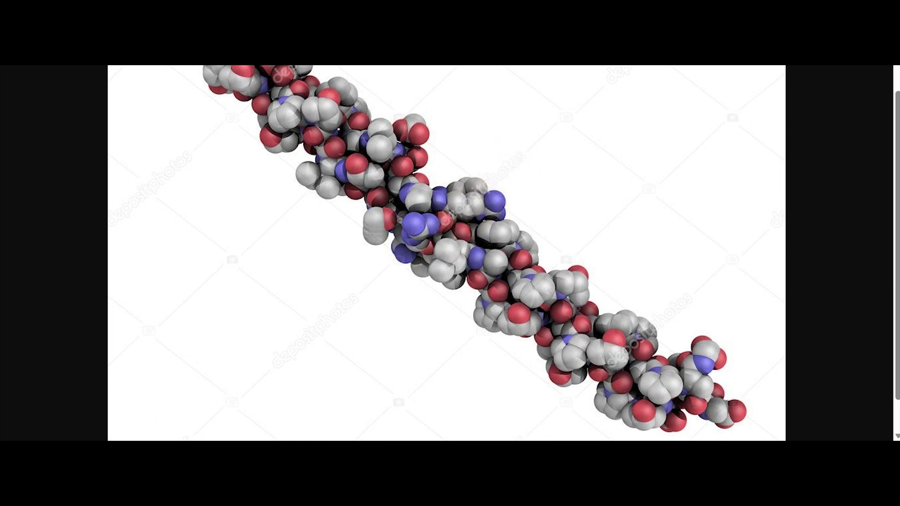
Close the enlarged molecule view, then mark the bedroom photo and teapot image as Watermark.
left_click(438, 210)
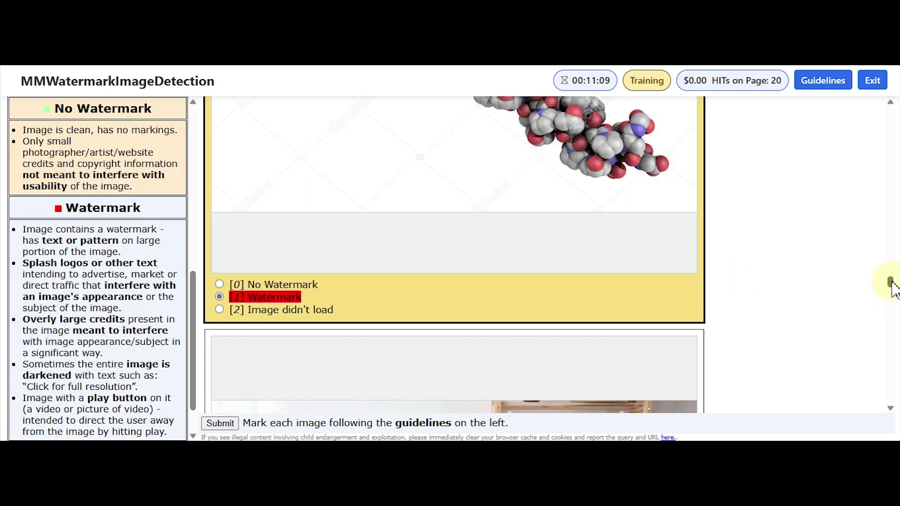
left_click_drag(891, 281, 890, 300)
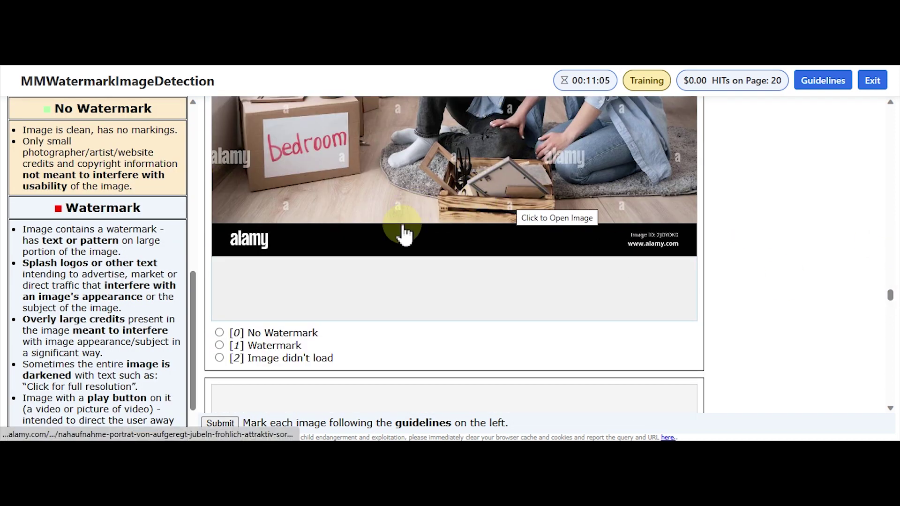
left_click(220, 346)
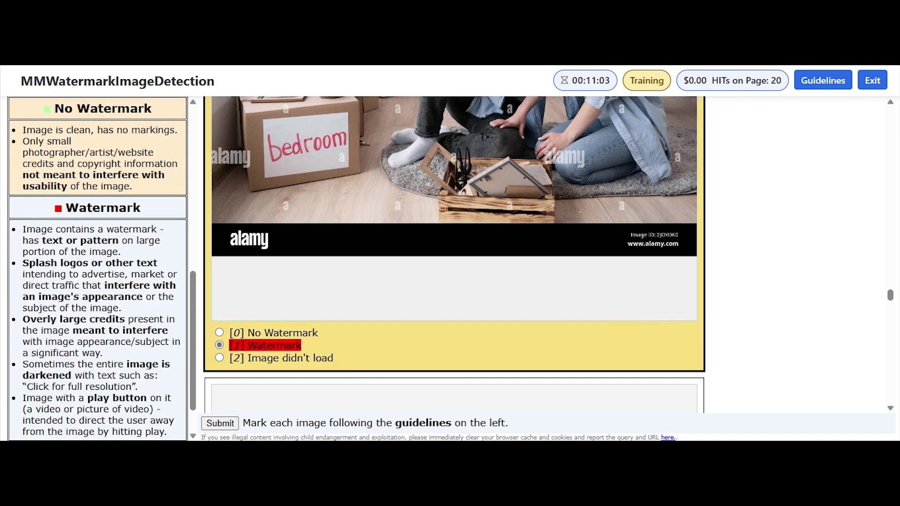
left_click_drag(891, 297, 892, 307)
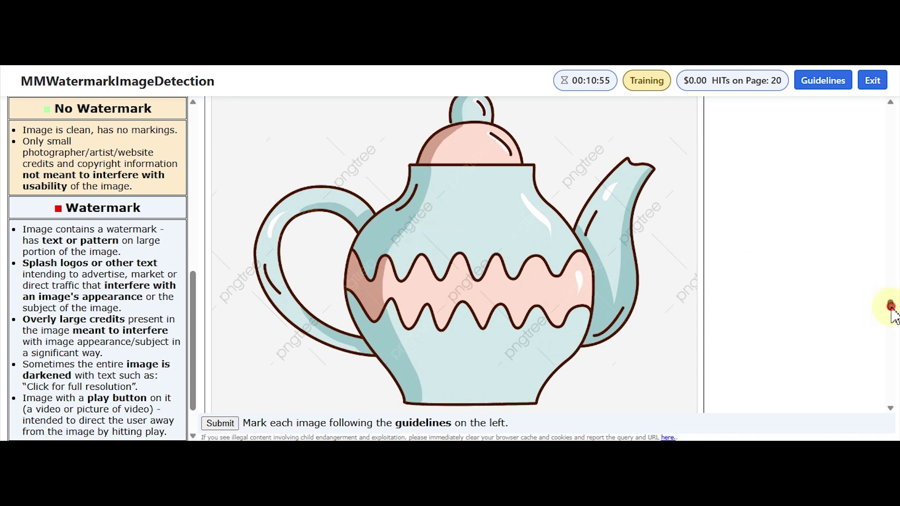
left_click_drag(892, 310, 890, 312)
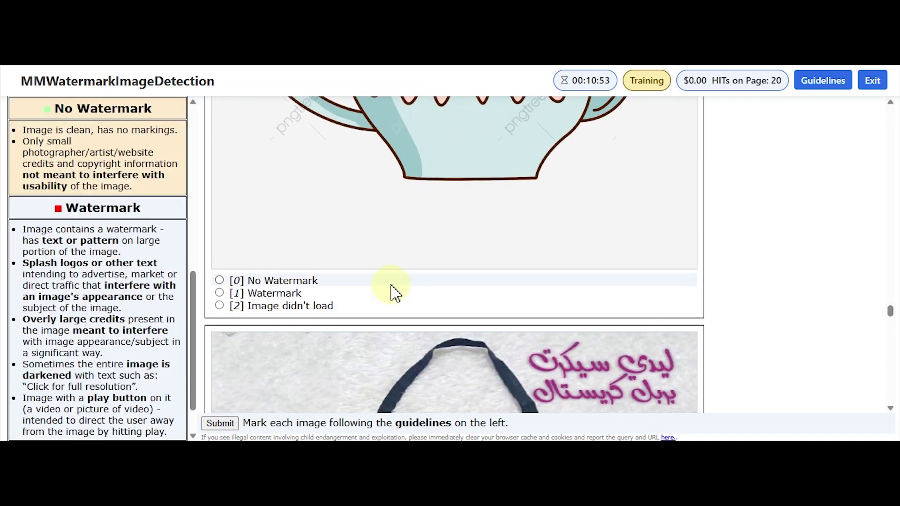
left_click(322, 296)
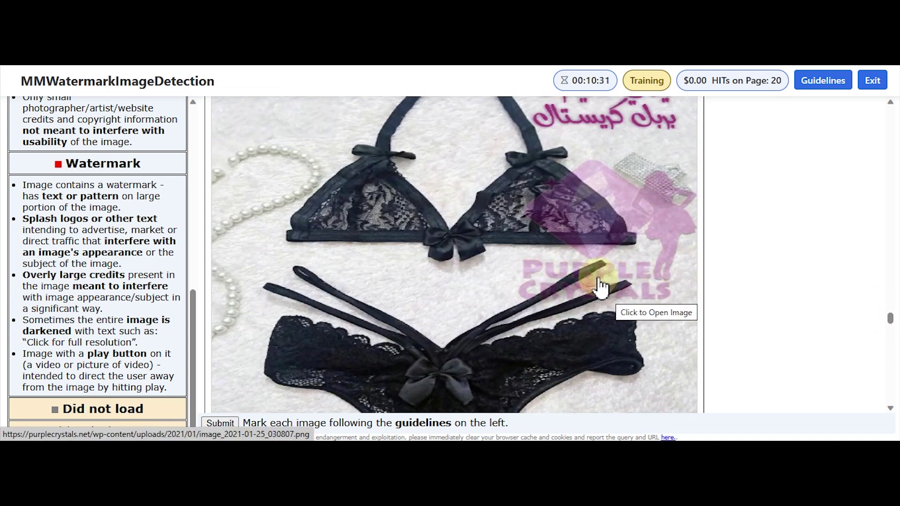
Check the lingerie image at full size and mark it as Watermark.
left_click(546, 281)
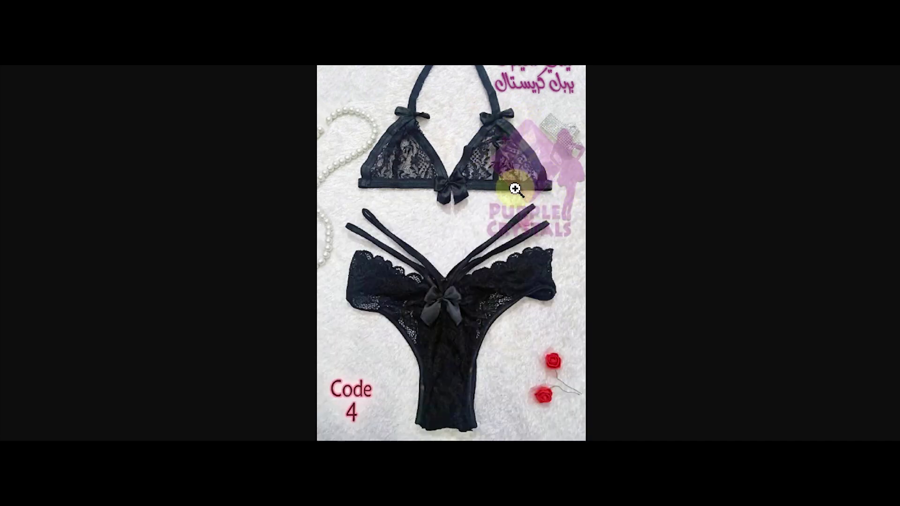
key("ctrl+w")
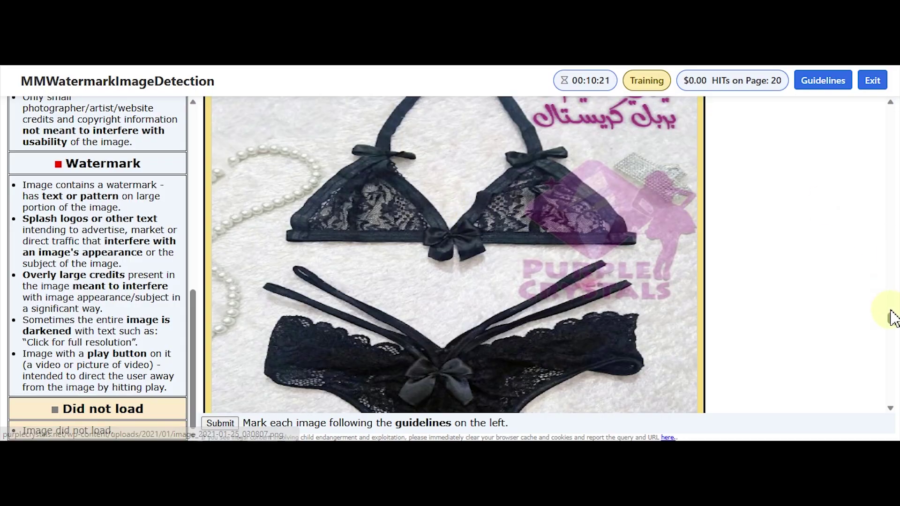
left_click_drag(890, 318, 890, 327)
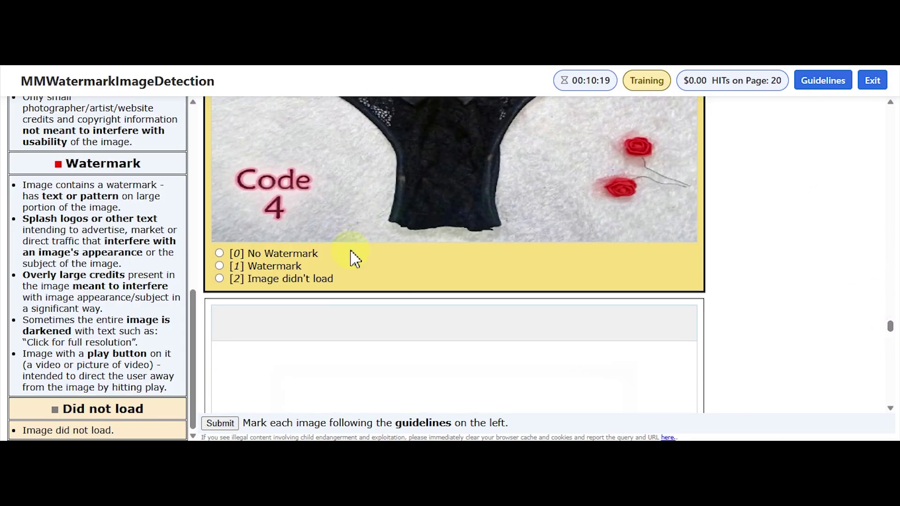
left_click(286, 265)
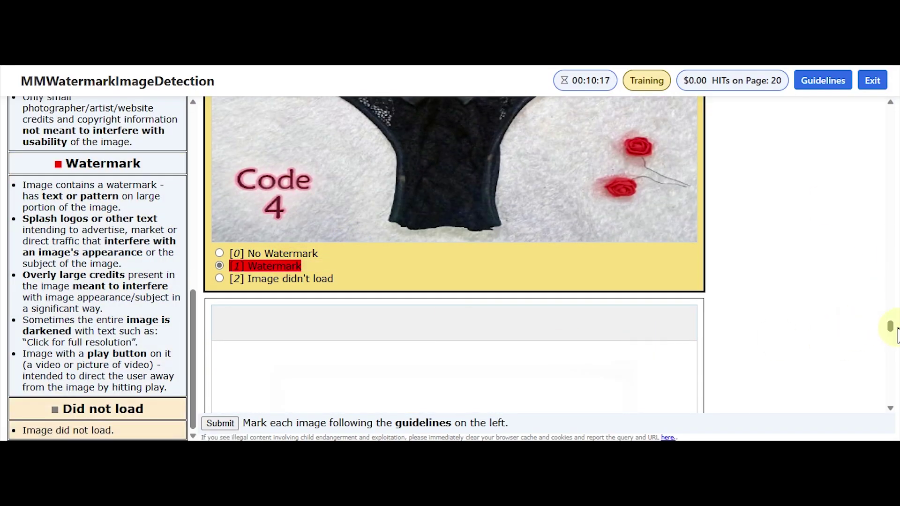
Try to view the Energy Assistance image, then label it No Watermark.
left_click_drag(892, 328, 890, 338)
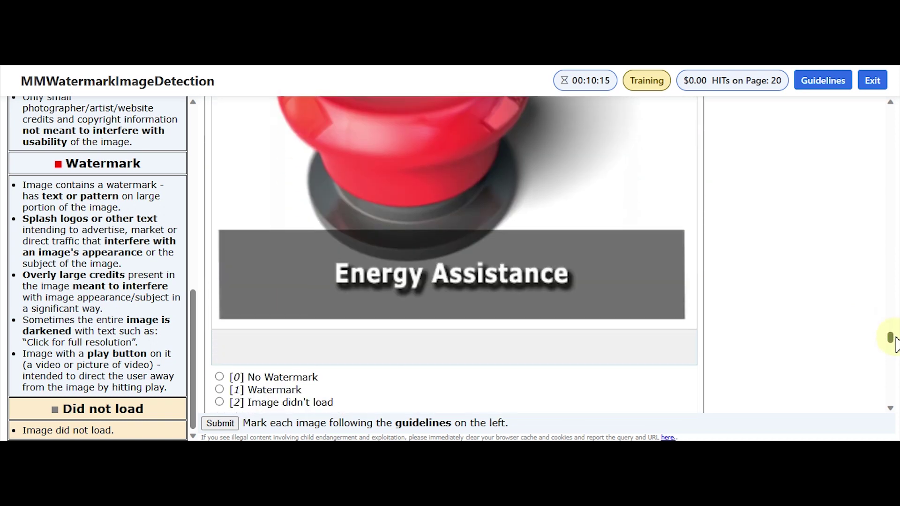
left_click(462, 213)
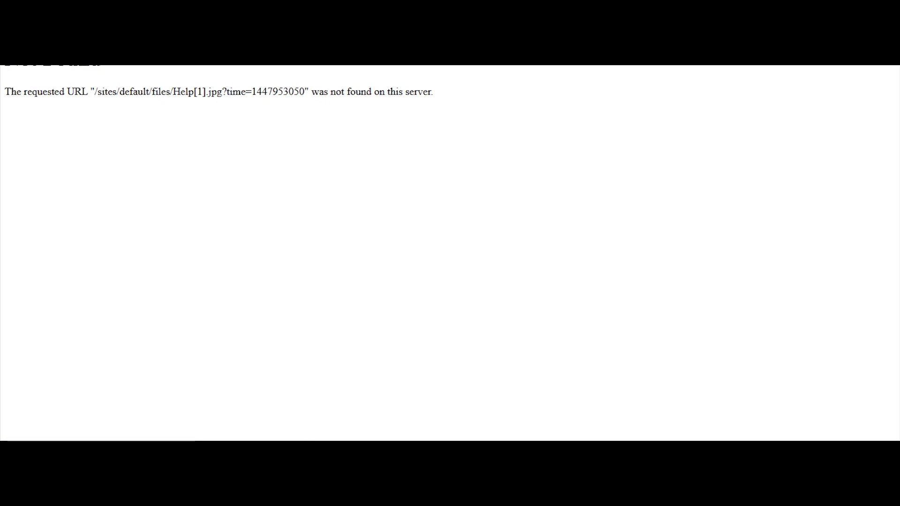
key("alt+Left")
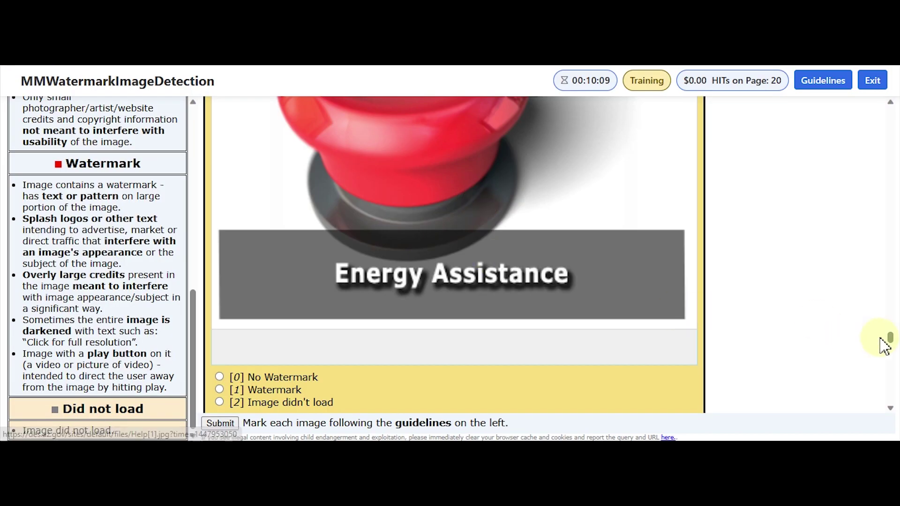
left_click_drag(890, 336, 890, 338)
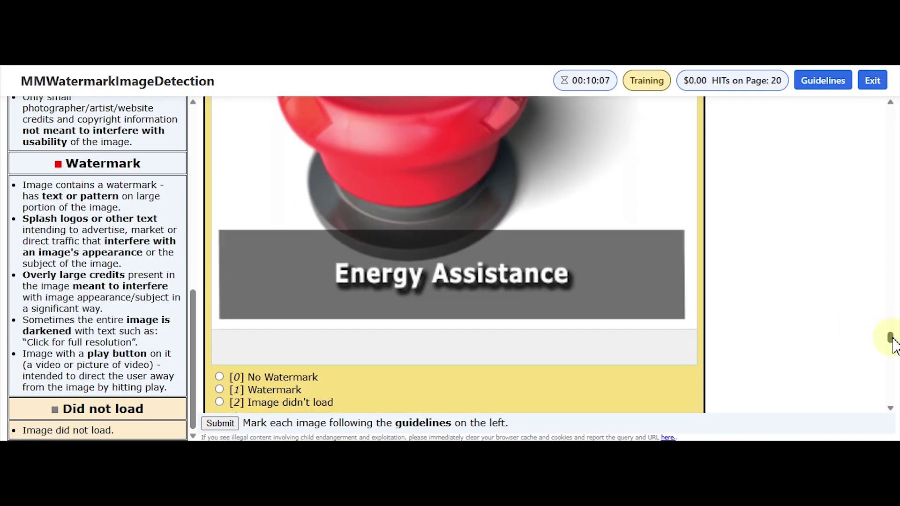
left_click(247, 339)
left_click(248, 328)
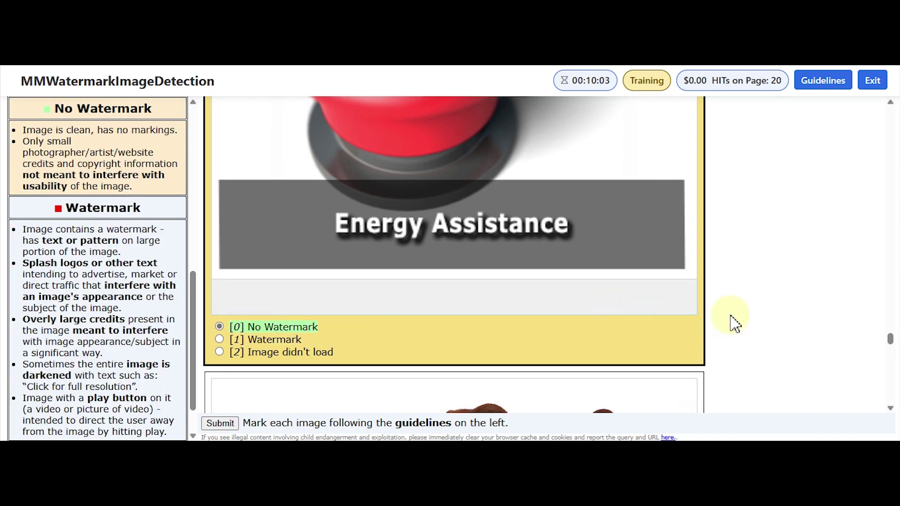
Mark the dog photo and cartoon hygiene image as Watermark.
left_click_drag(890, 337, 894, 356)
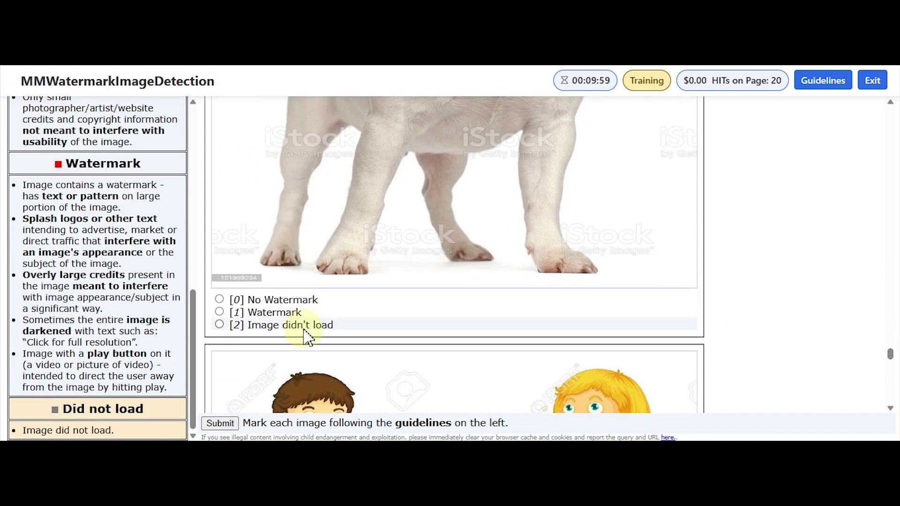
left_click(277, 313)
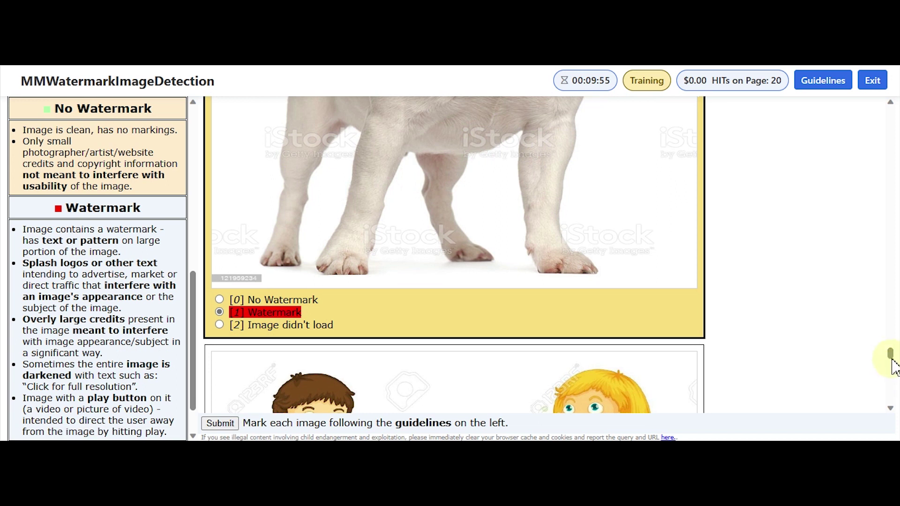
left_click_drag(891, 352, 892, 361)
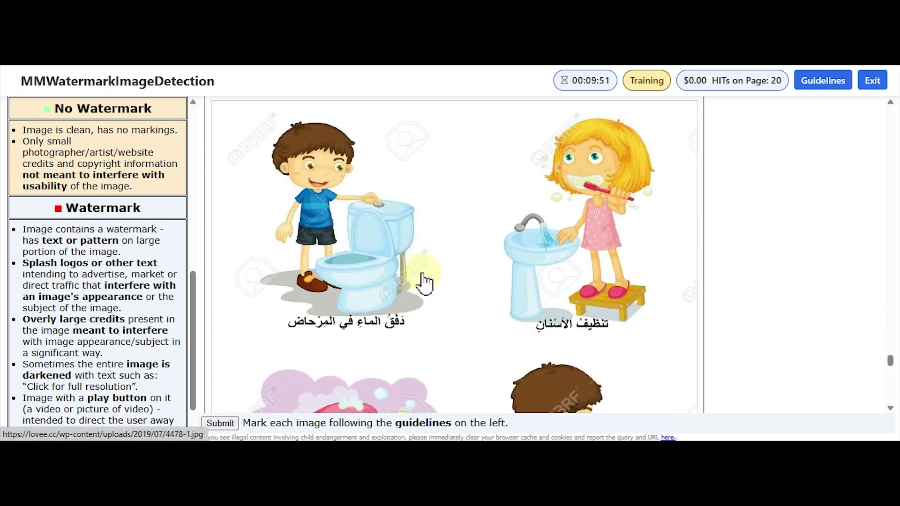
left_click_drag(891, 363, 890, 371)
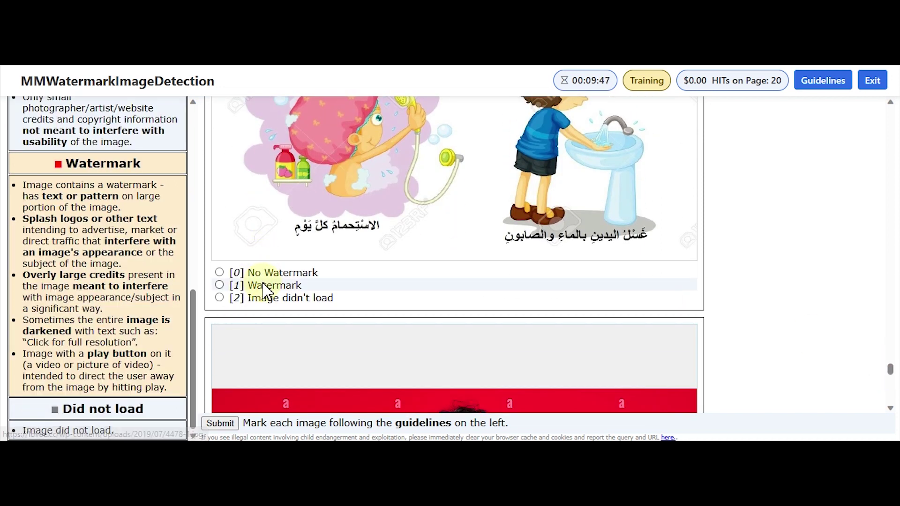
key("1")
Mark the woman photo and VRCOOLER cooler image as Watermark.
left_click_drag(891, 368, 889, 383)
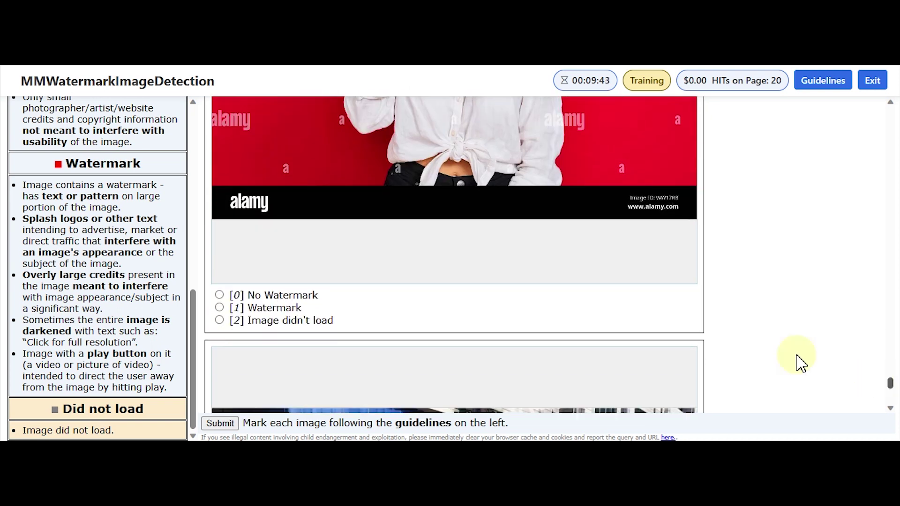
left_click(298, 309)
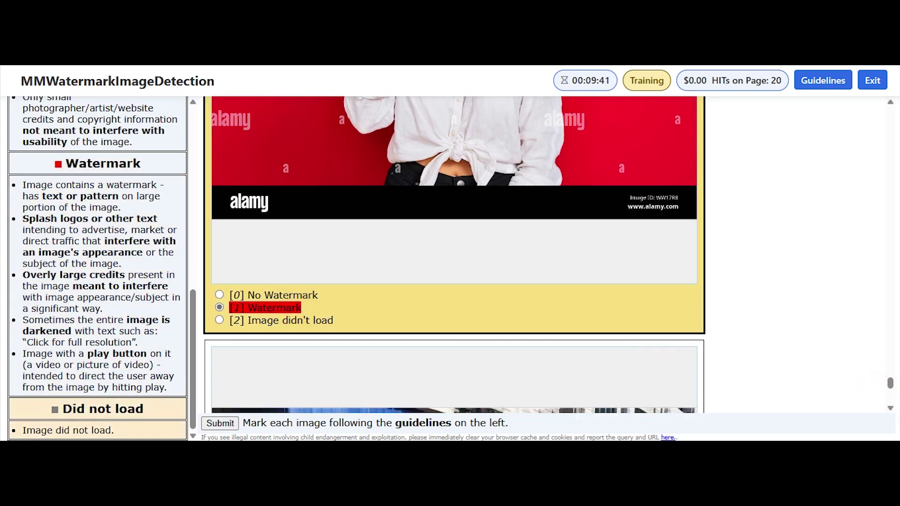
left_click_drag(893, 385, 896, 401)
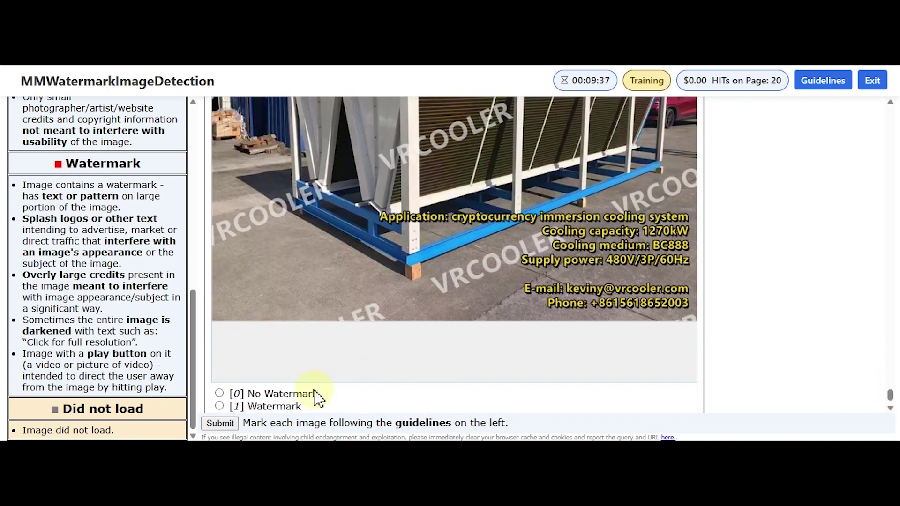
left_click(289, 406)
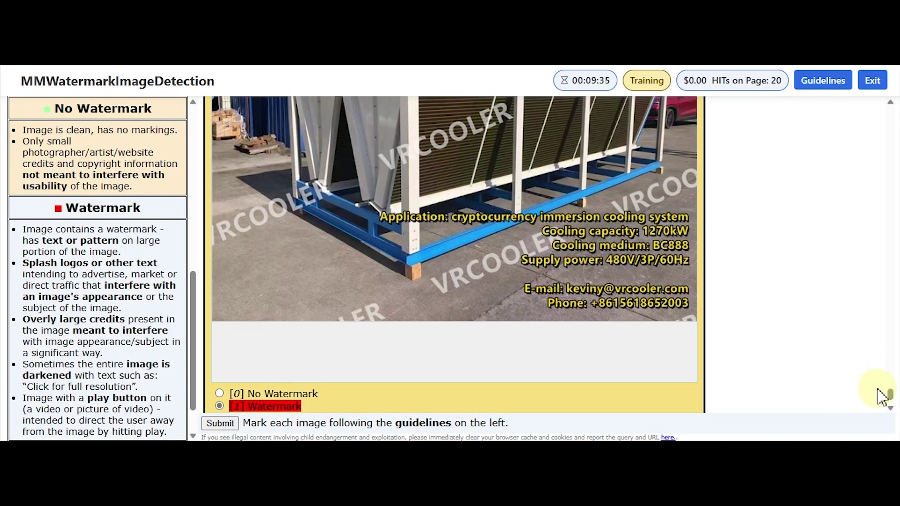
left_click_drag(893, 396, 893, 403)
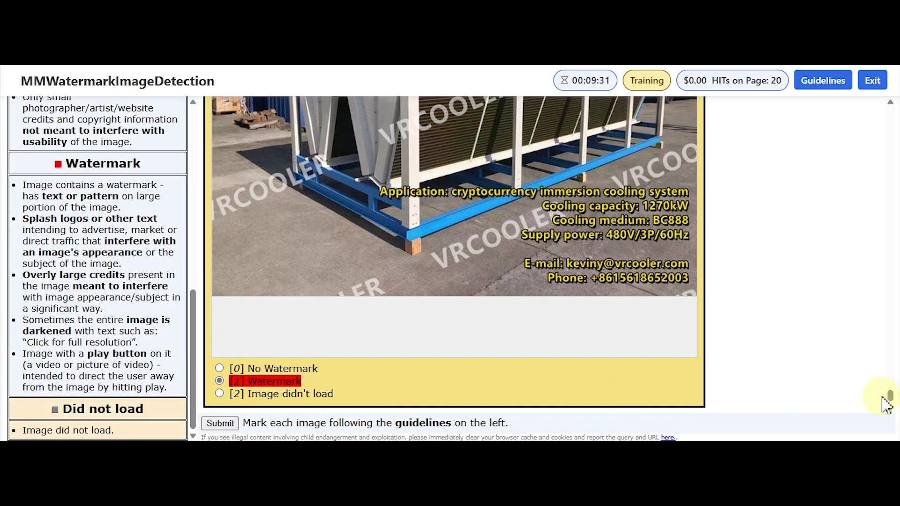
left_click_drag(890, 396, 852, 224)
Submit the training answers and dock the feedback panel beside the page.
left_click(211, 424)
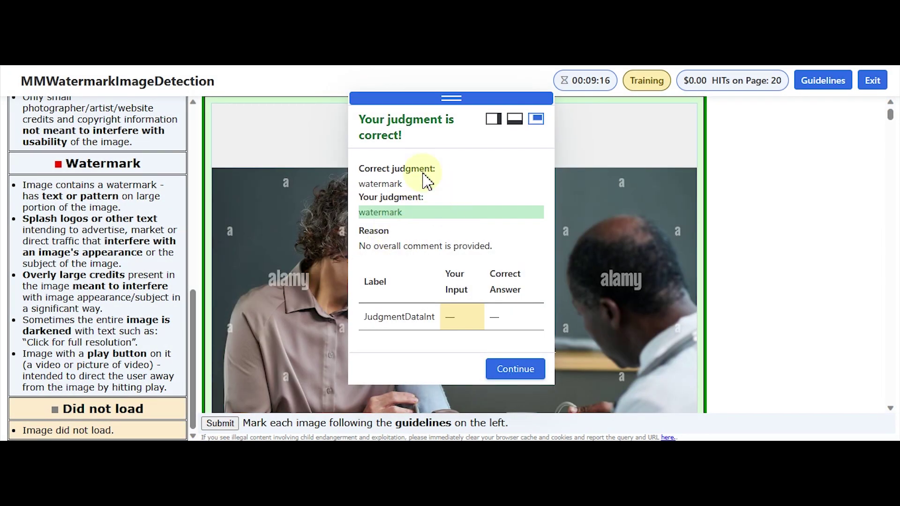
left_click_drag(406, 99, 576, 137)
left_click(668, 162)
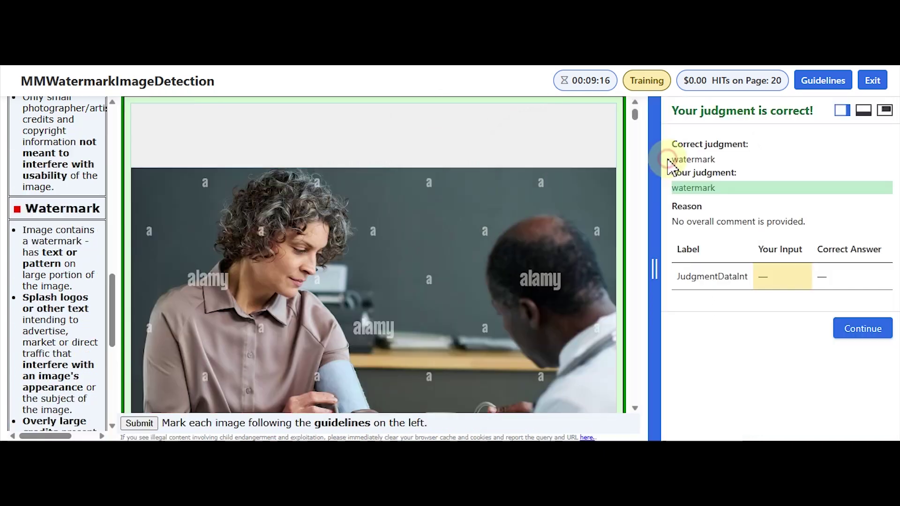
scroll(639, 120, "up", 1)
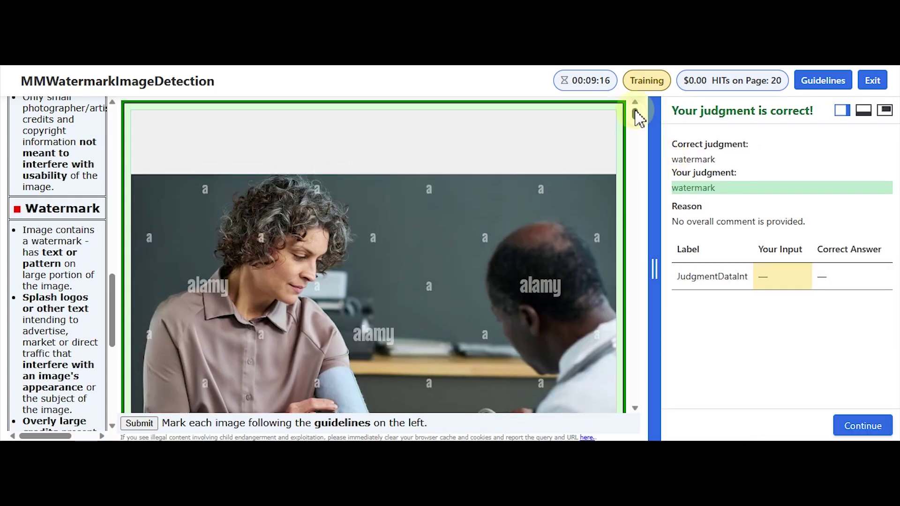
Step through the first feedback items, highlighting the correct Watermark judgment.
left_click(862, 427)
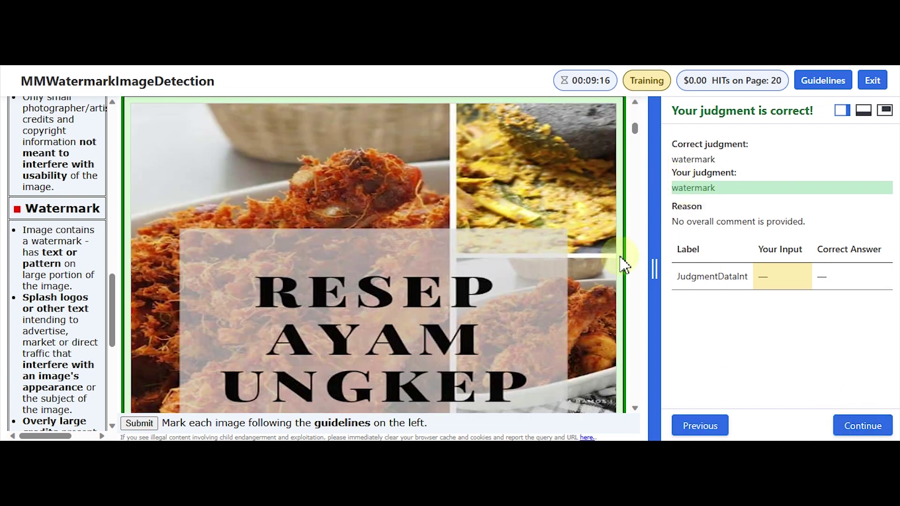
scroll(638, 132, "down", 3)
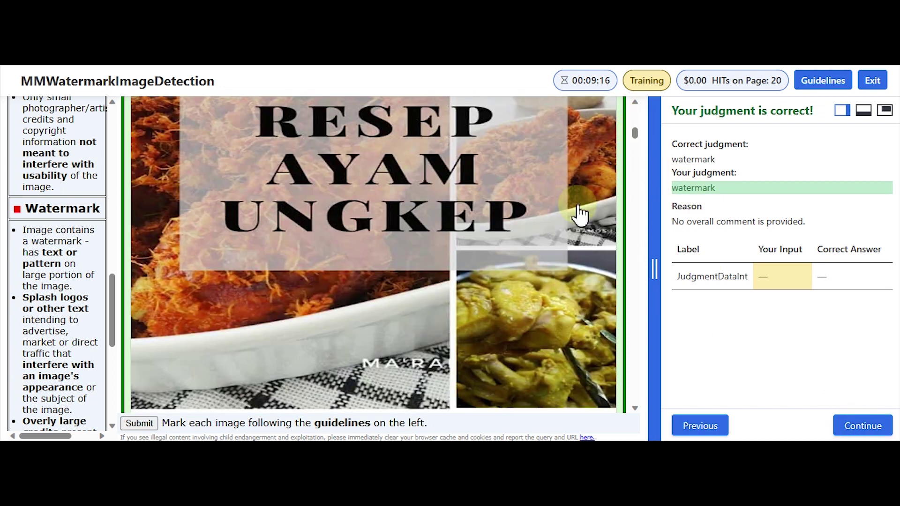
left_click(866, 427)
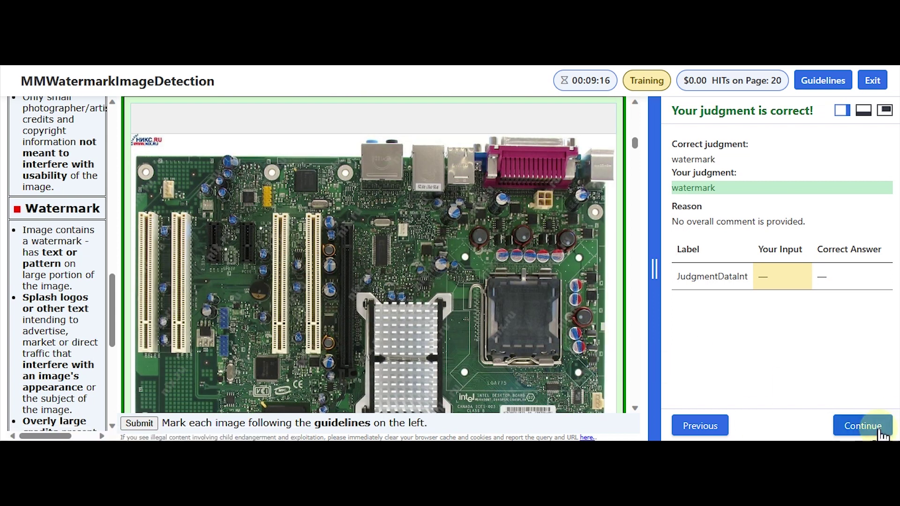
left_click(880, 432)
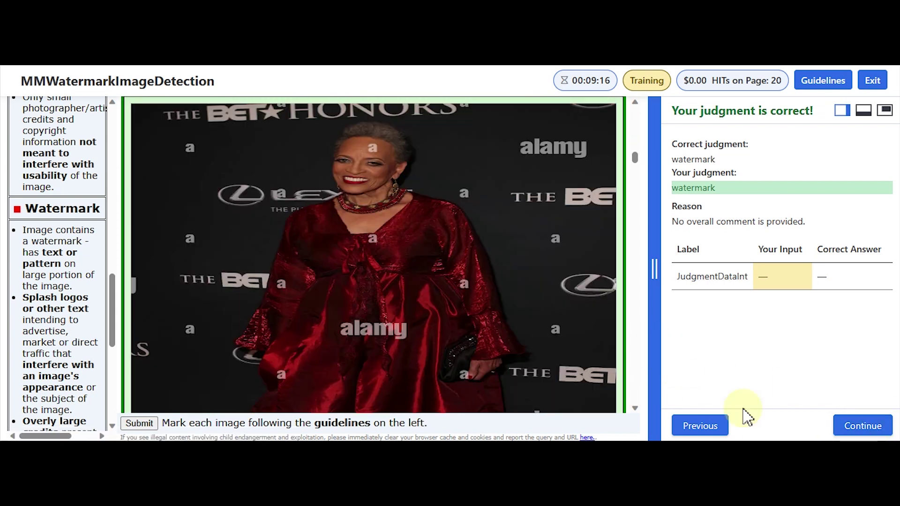
left_click(866, 426)
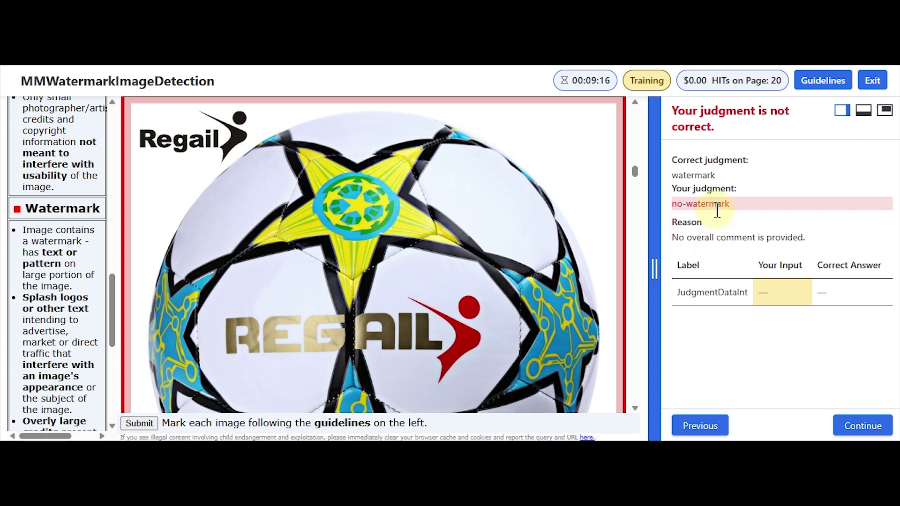
double_click(708, 174)
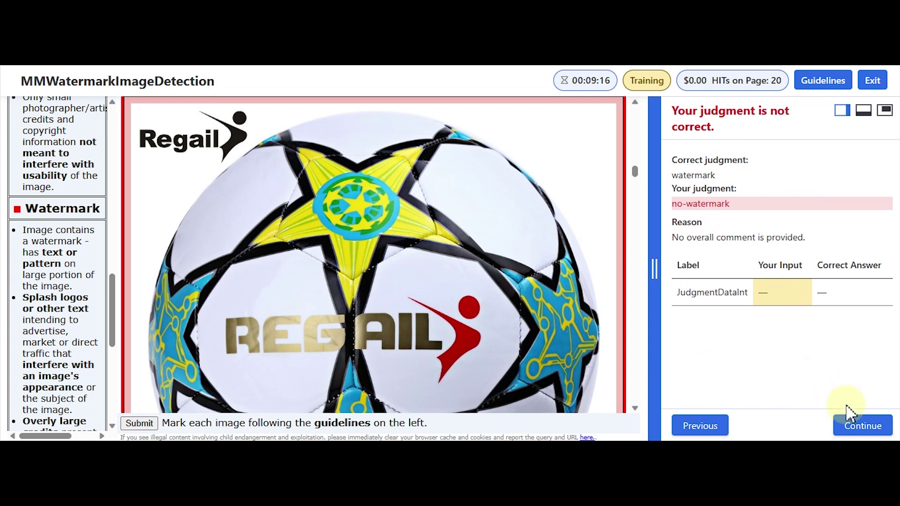
left_click(862, 425)
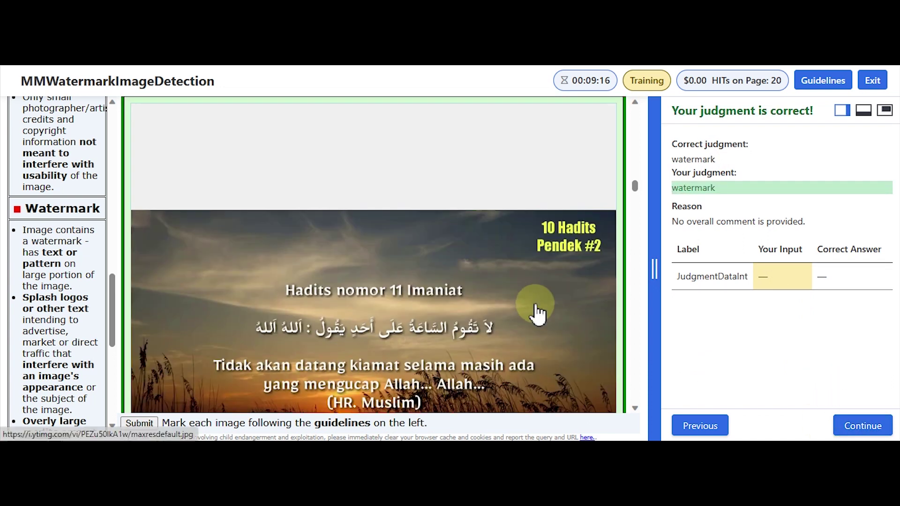
Inspect the hadith image and continue until the Japanese TV still appears.
left_click(636, 187)
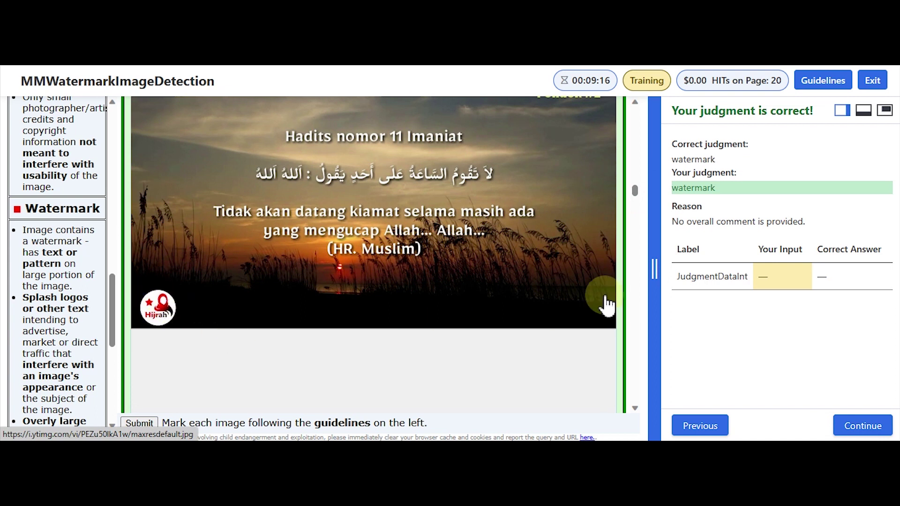
left_click(869, 428)
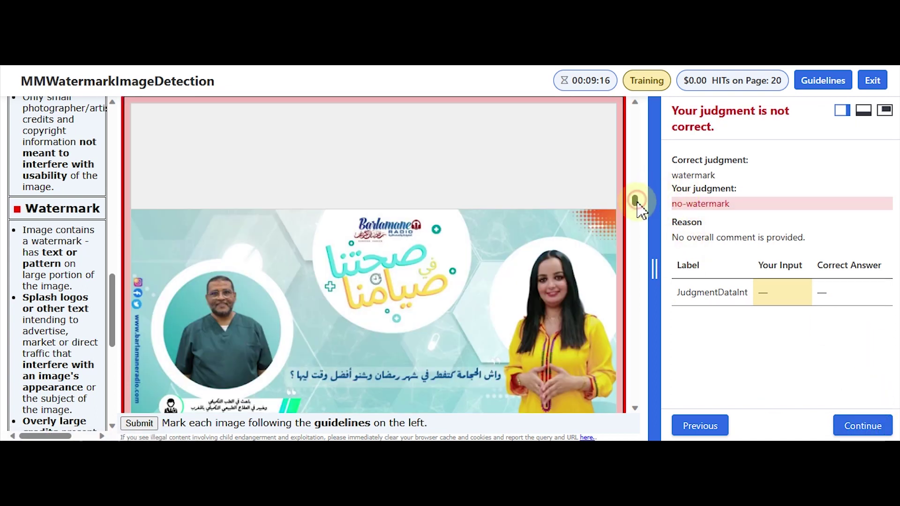
left_click_drag(637, 203, 638, 205)
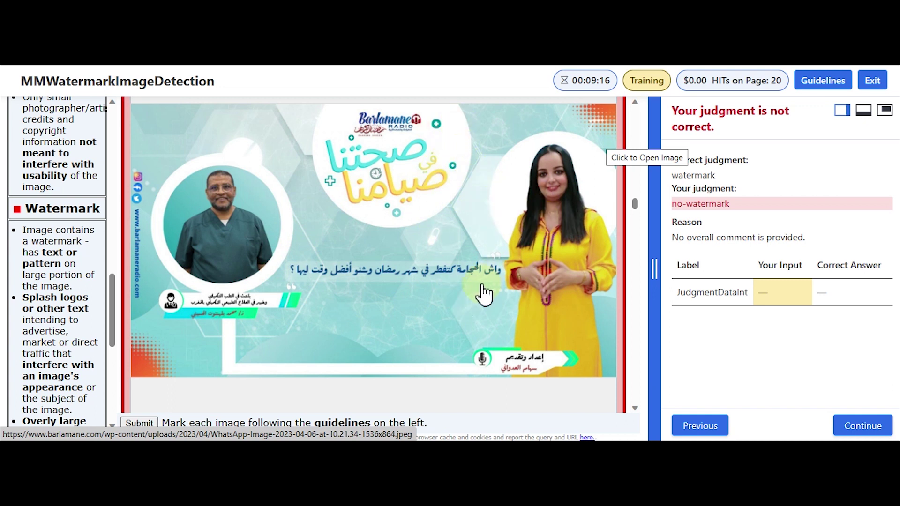
left_click(852, 424)
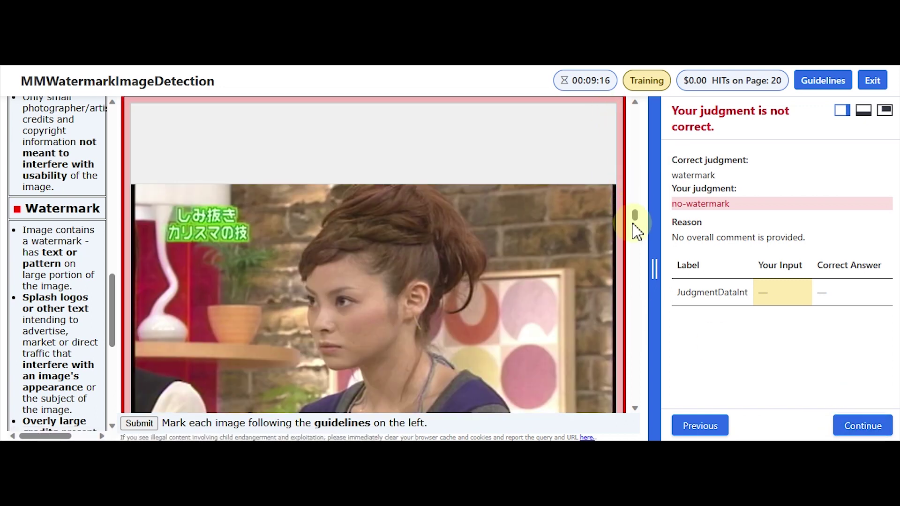
left_click_drag(636, 215, 637, 227)
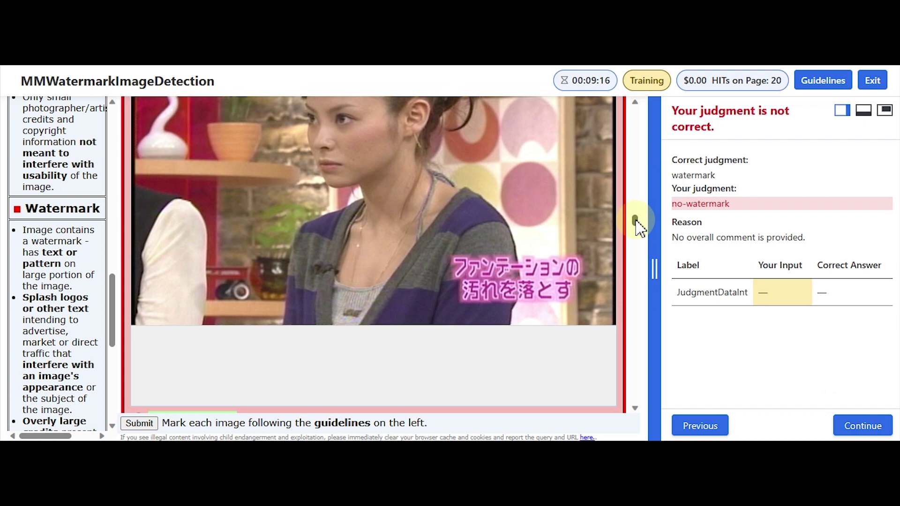
scroll(639, 227, "up", 2)
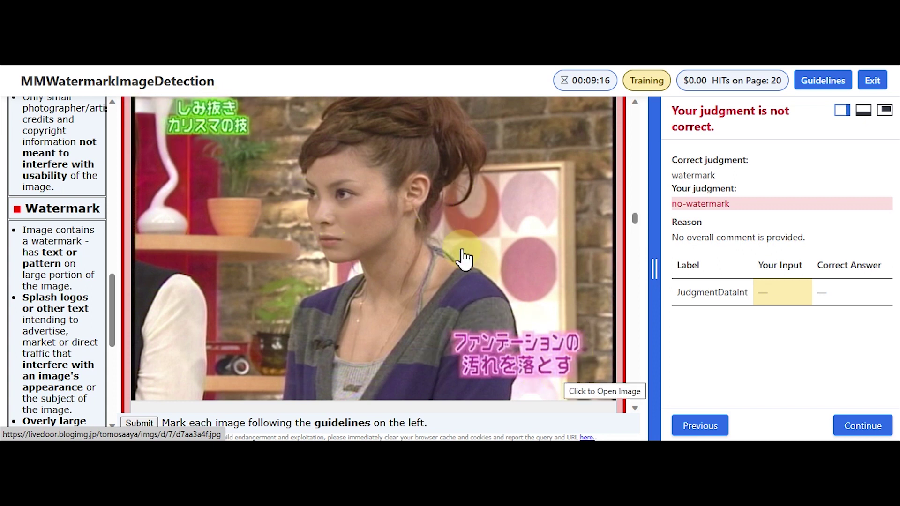
Continue past the gear, arrow-keys, selfie-couple and teapot feedback items.
left_click(863, 426)
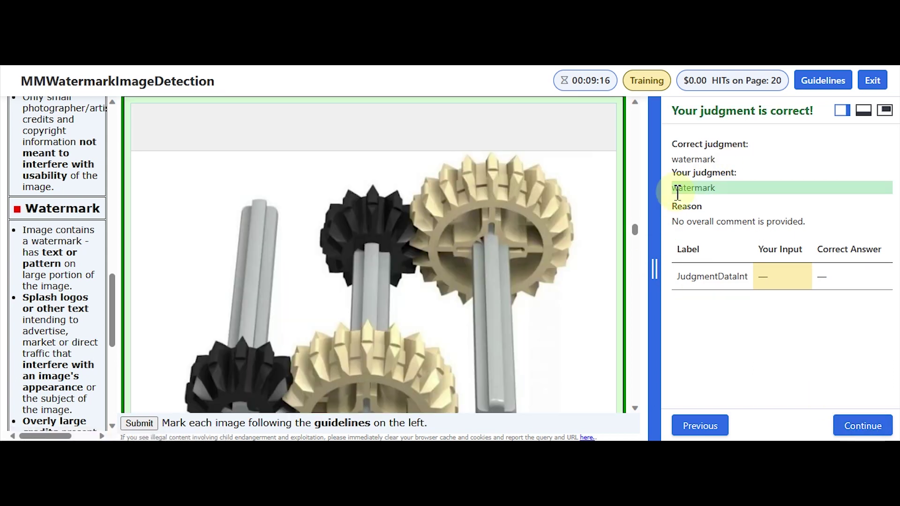
left_click_drag(636, 229, 637, 236)
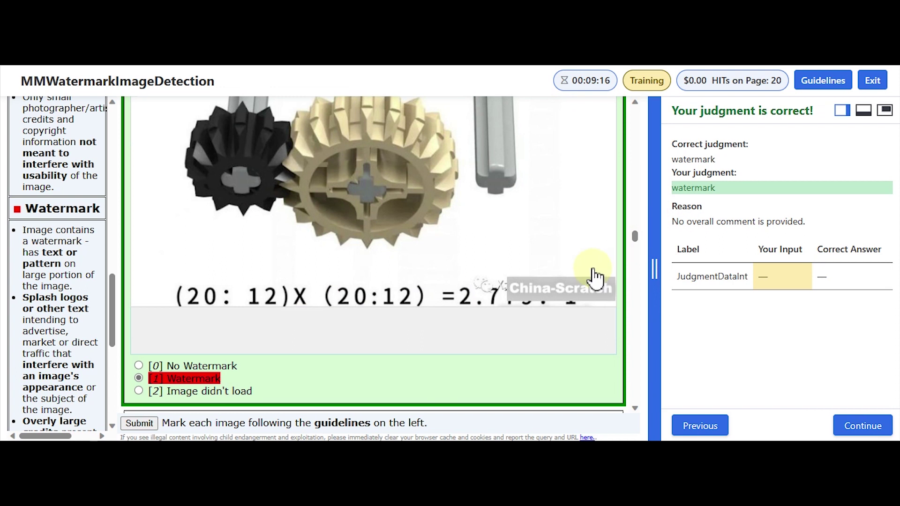
left_click(863, 427)
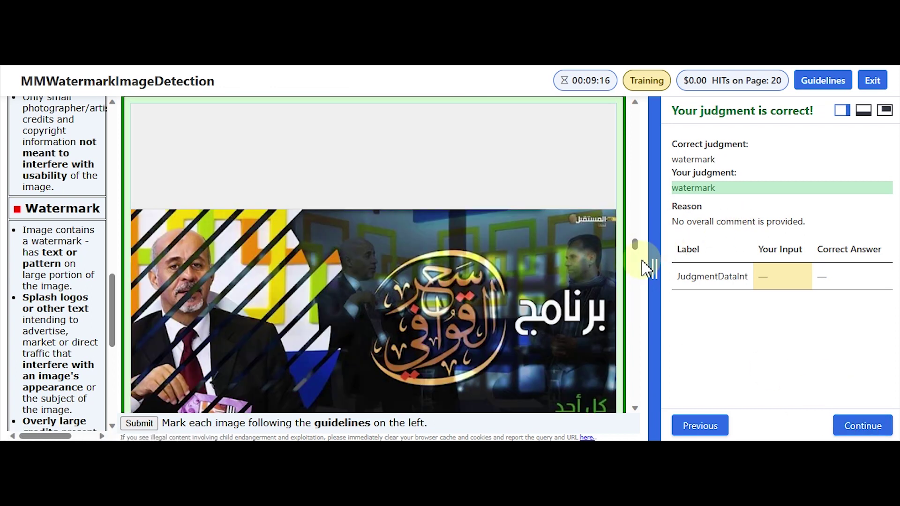
left_click_drag(633, 246, 637, 261)
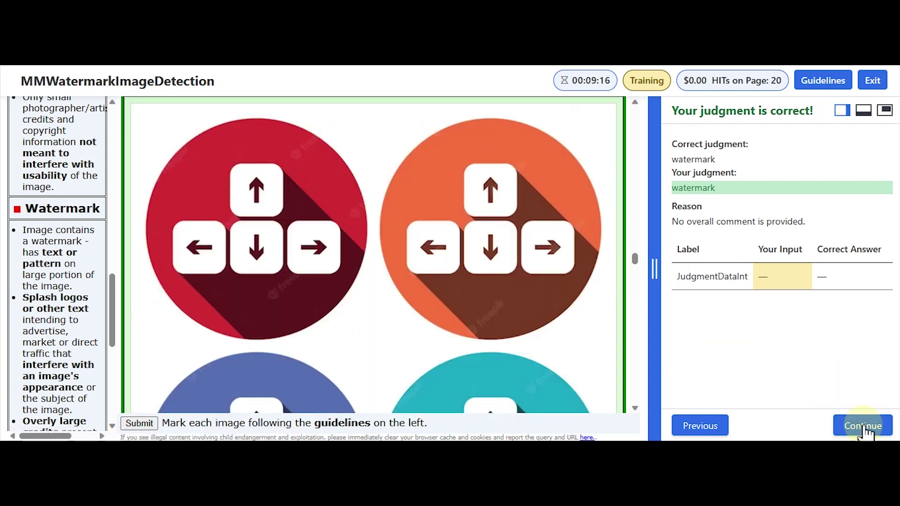
left_click(866, 430)
left_click(867, 426)
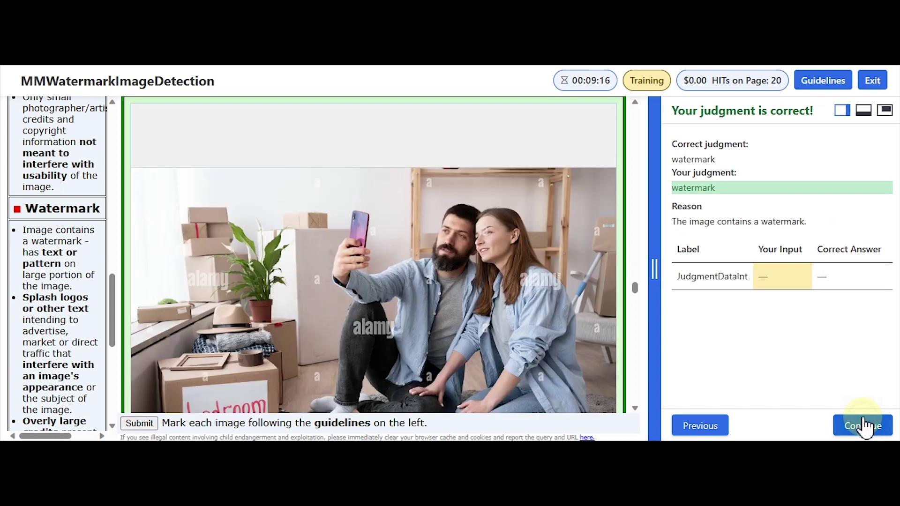
left_click(864, 426)
left_click(865, 426)
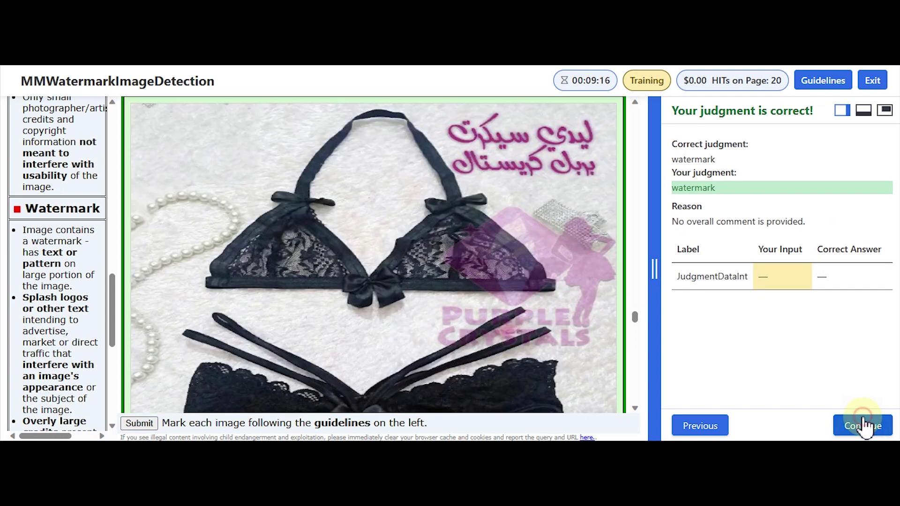
Continue past the lingerie, HELP button, dog, cartoon and woman-on-red items to finish training.
left_click(864, 427)
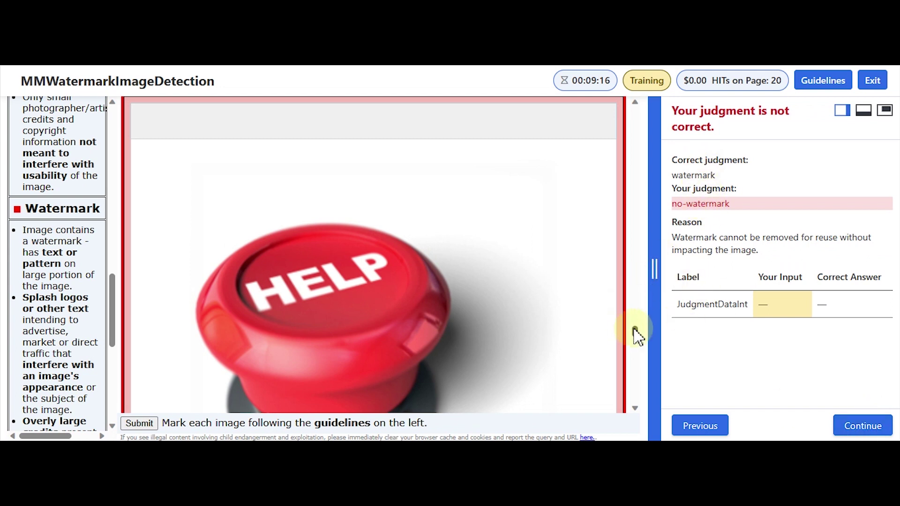
left_click_drag(636, 334, 638, 339)
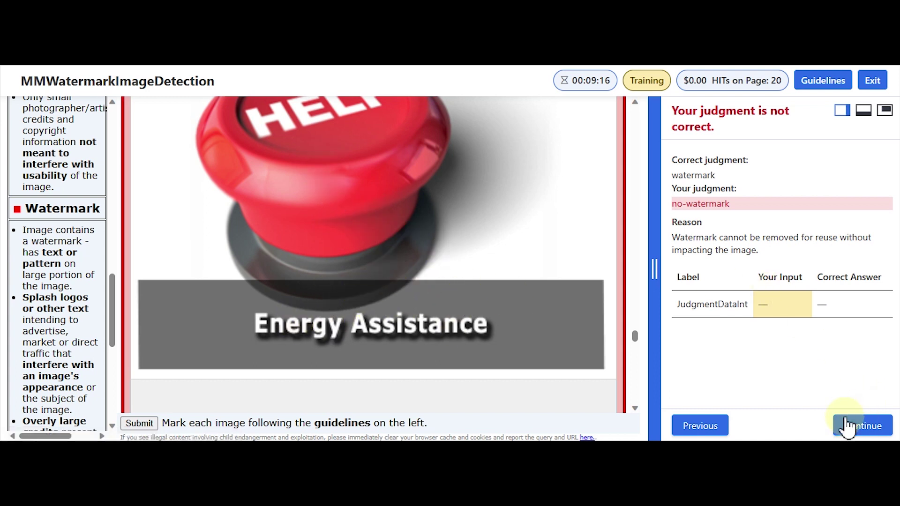
left_click(862, 427)
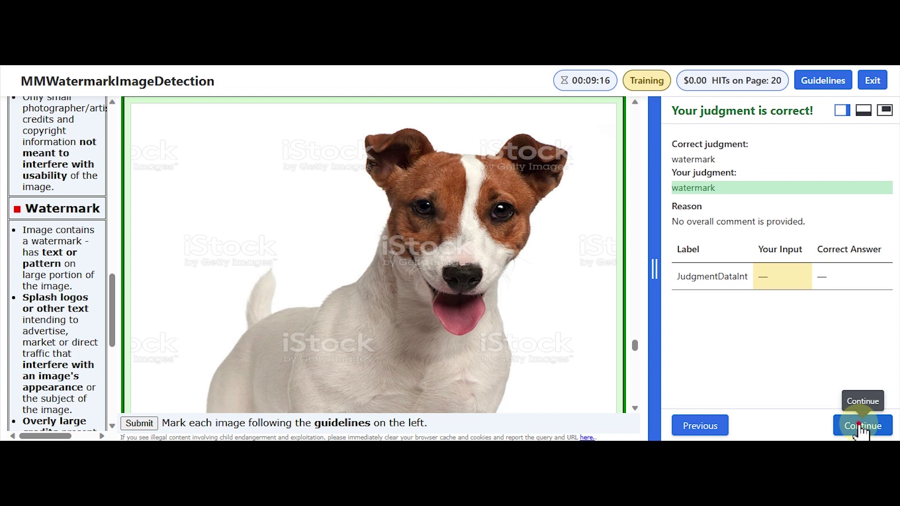
left_click(861, 427)
left_click(862, 428)
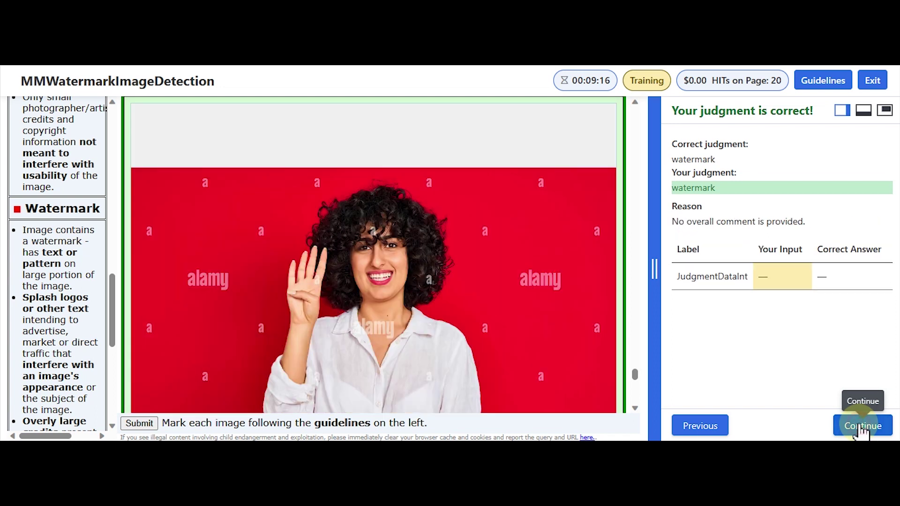
left_click(862, 428)
left_click(861, 427)
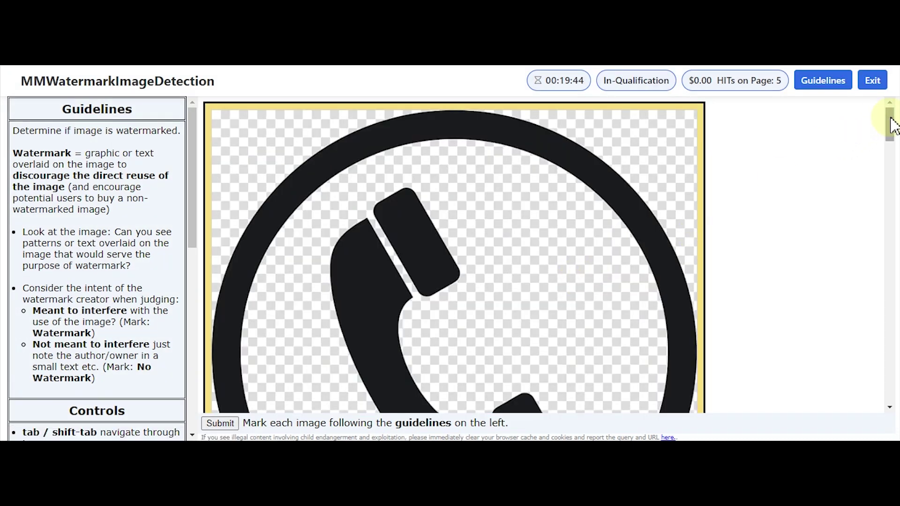
Scroll down the In-Qualification page to review all five HIT images and their options.
scroll(890, 120, "down", 2)
scroll(454, 254, "down", 5)
scroll(453, 254, "down", 10)
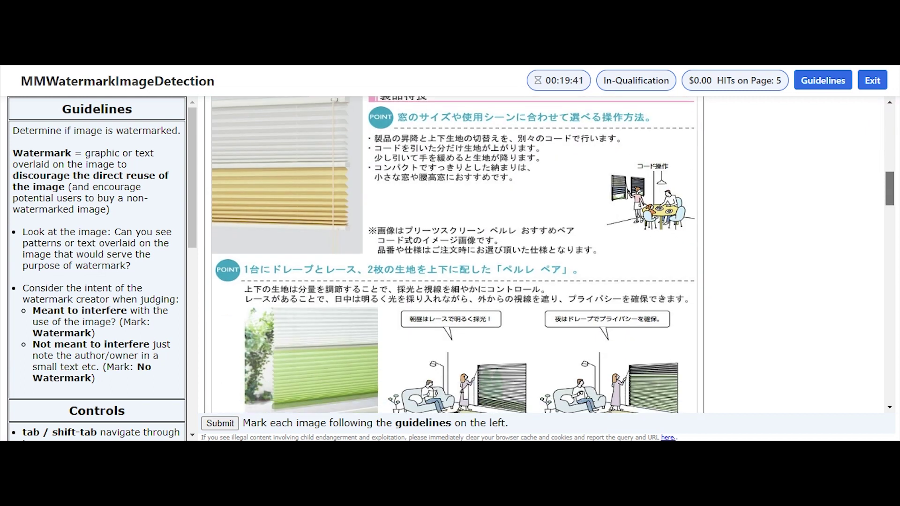
scroll(453, 255, "down", 8)
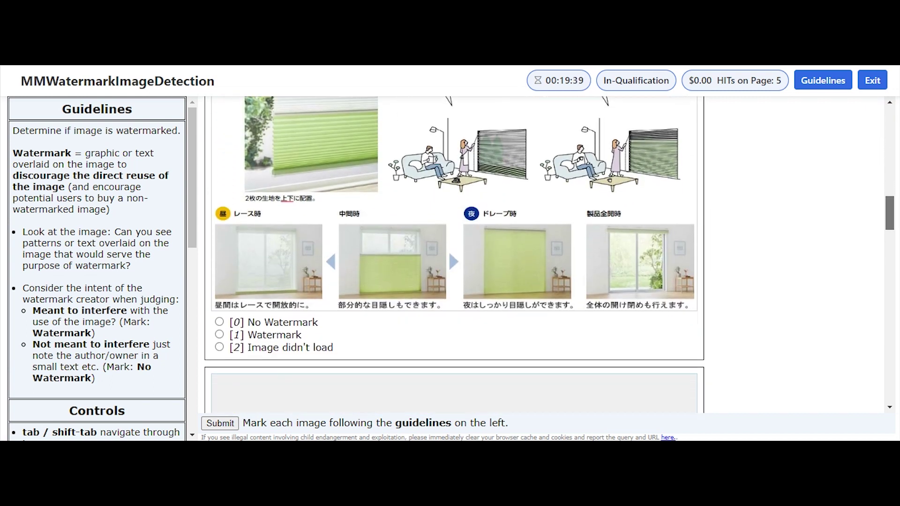
scroll(453, 254, "down", 7)
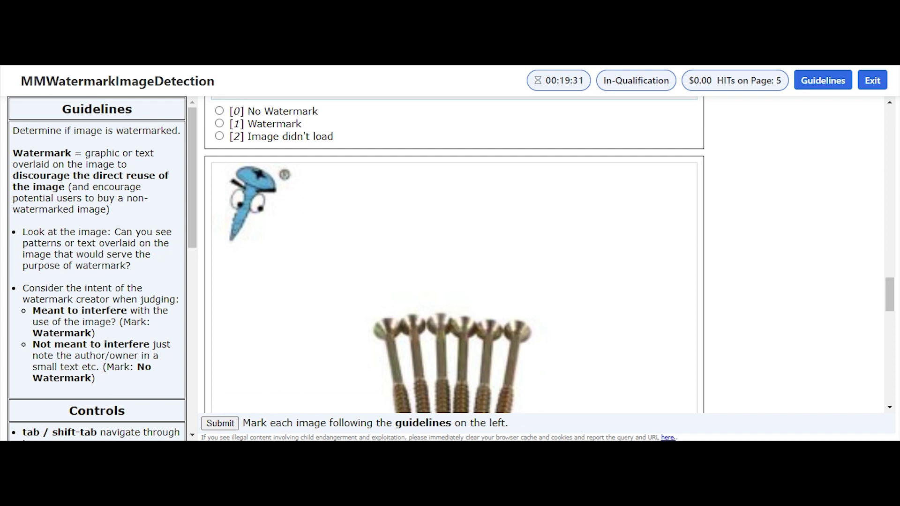
left_click_drag(894, 295, 876, 129)
Inspect the phone icon image zoomed at full size, then mark it No Watermark.
left_click(549, 199)
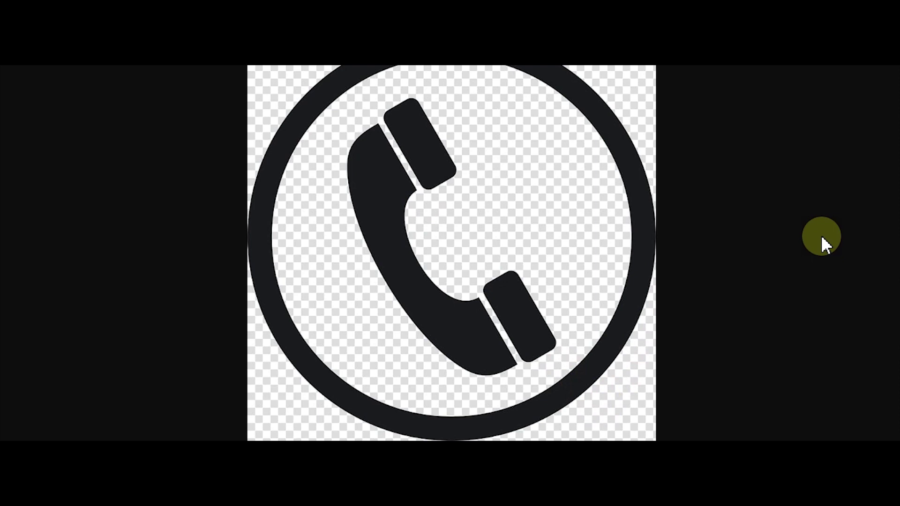
left_click(594, 269)
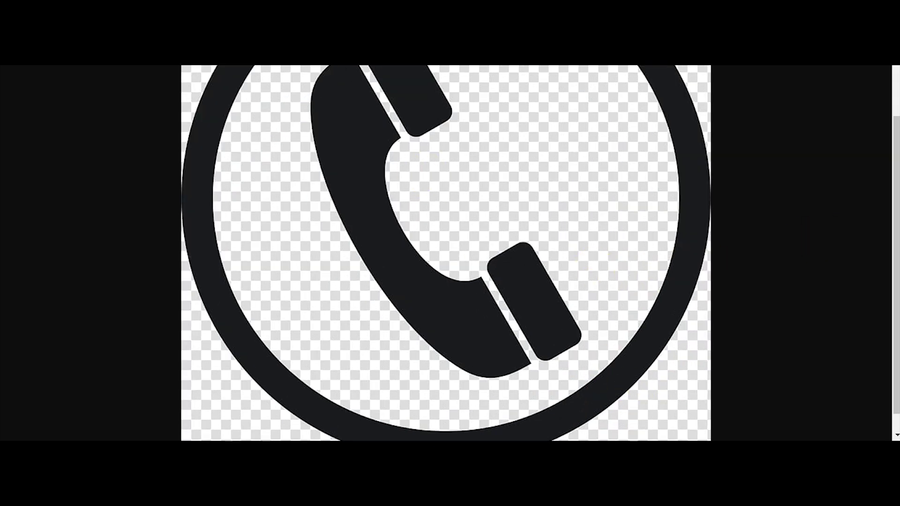
key("alt+Left")
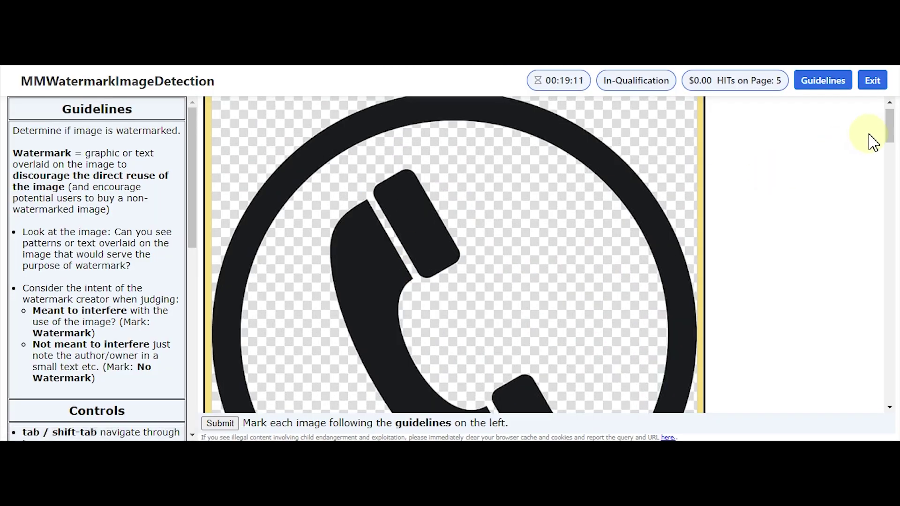
left_click_drag(890, 120, 896, 164)
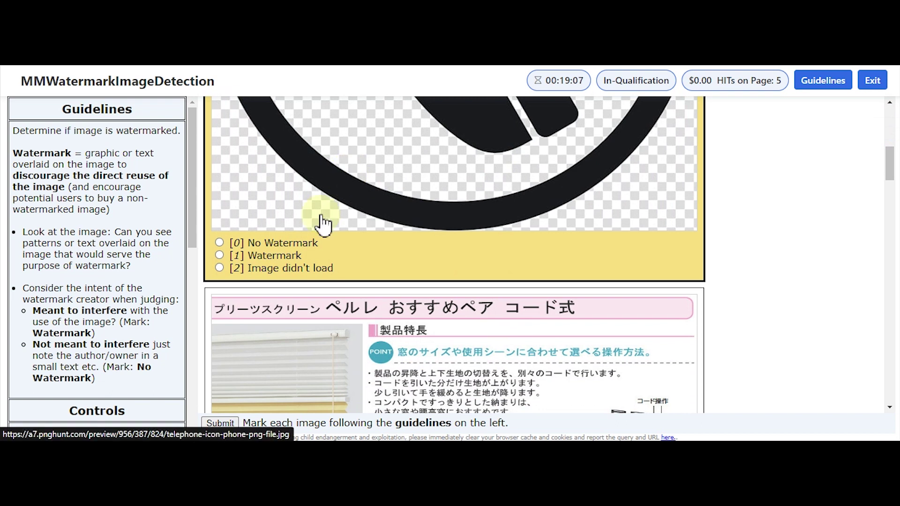
left_click(300, 255)
left_click(298, 243)
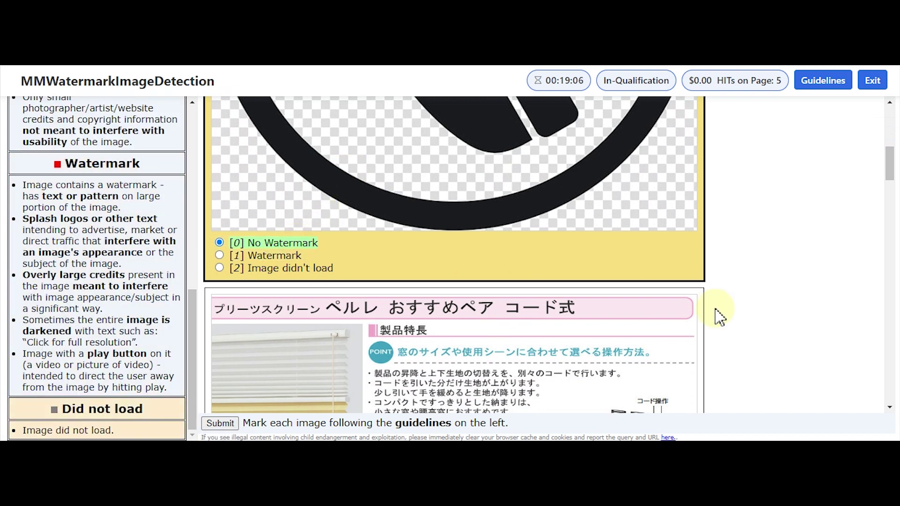